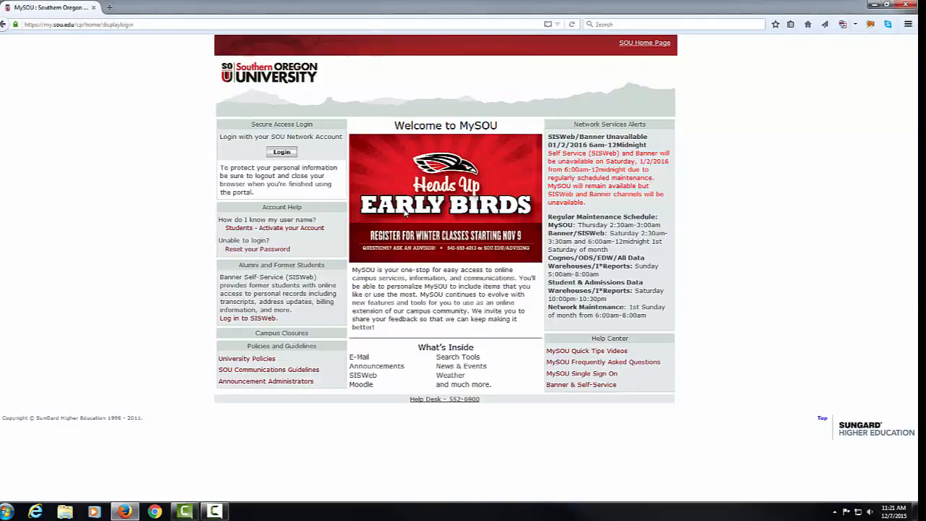
# Log in to the MySOU portal by entering the network account username and the account password.
pyautogui.click(280, 153)
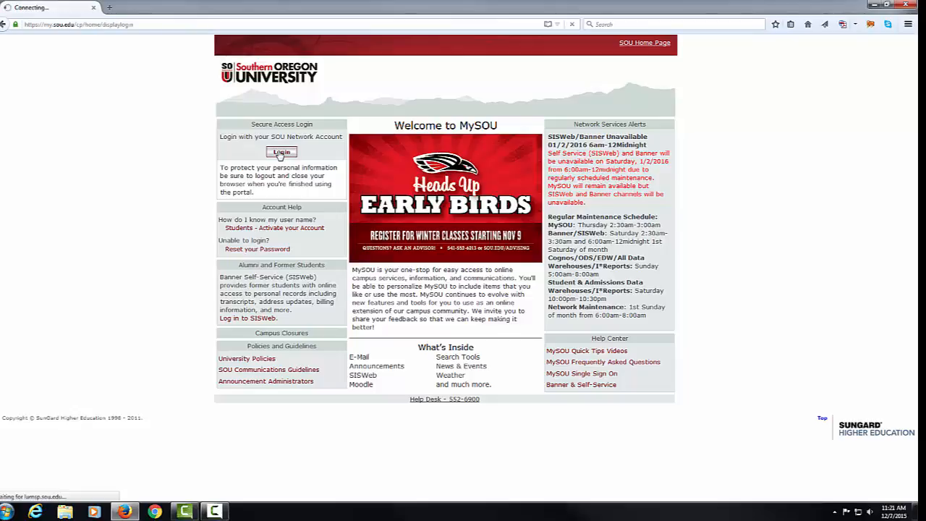
pyautogui.write('b')
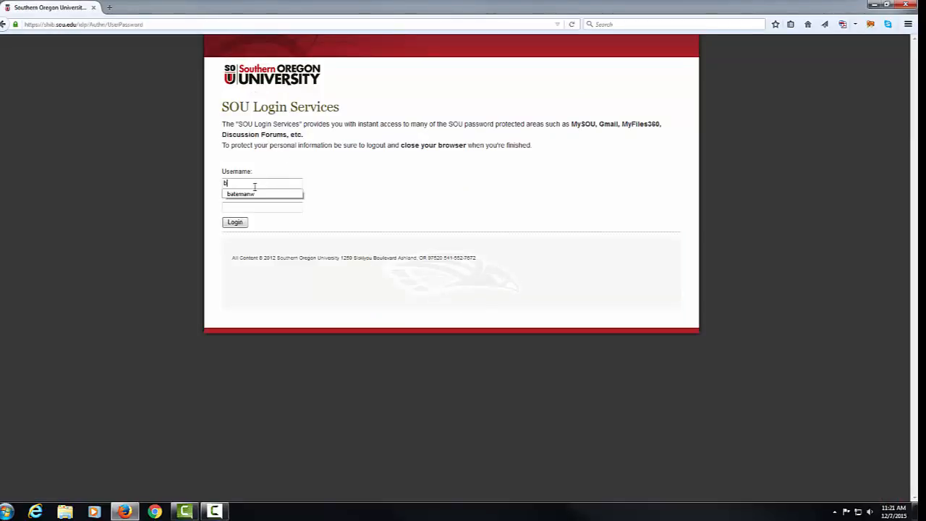
pyautogui.click(250, 194)
pyautogui.click(234, 208)
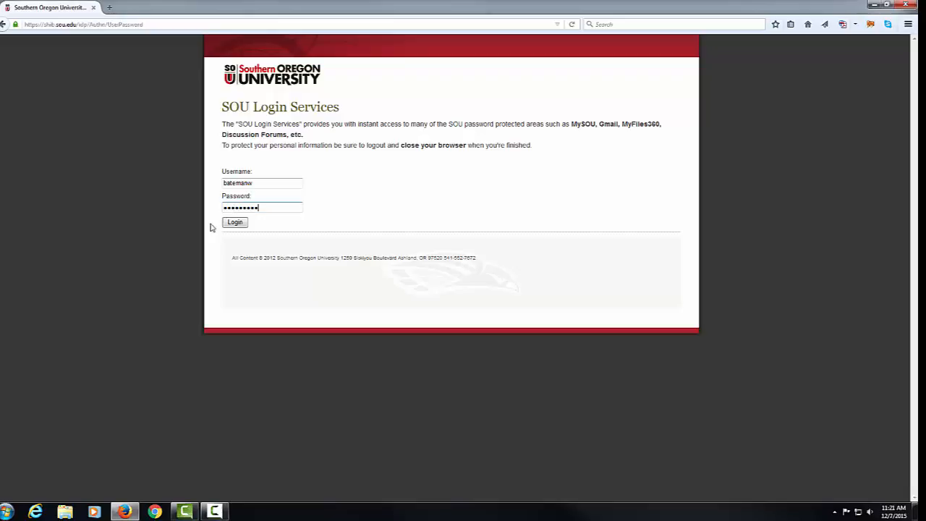
pyautogui.click(232, 224)
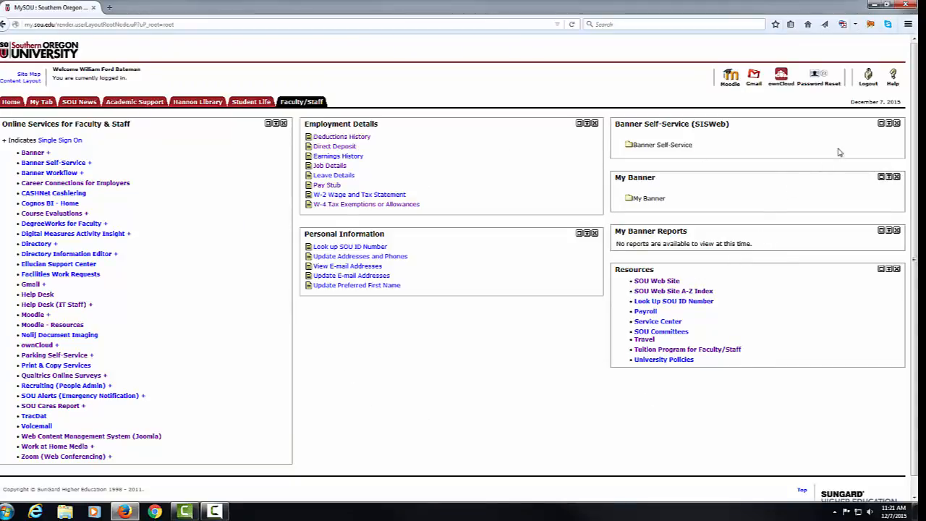
# Open Moodle from the portal in a maximized window and enter the greyed-out MS 101: Moodle Support {1234-Winter 2015} course.
pyautogui.click(730, 81)
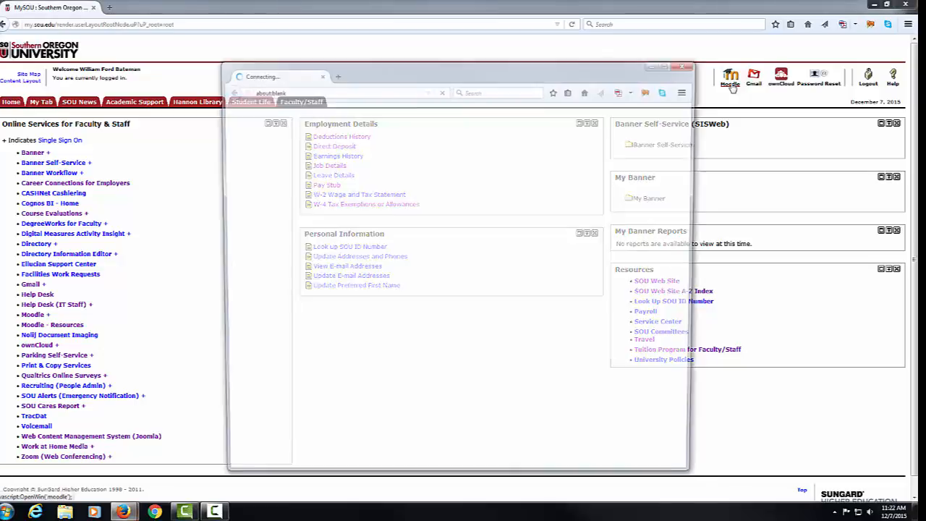
pyautogui.click(670, 64)
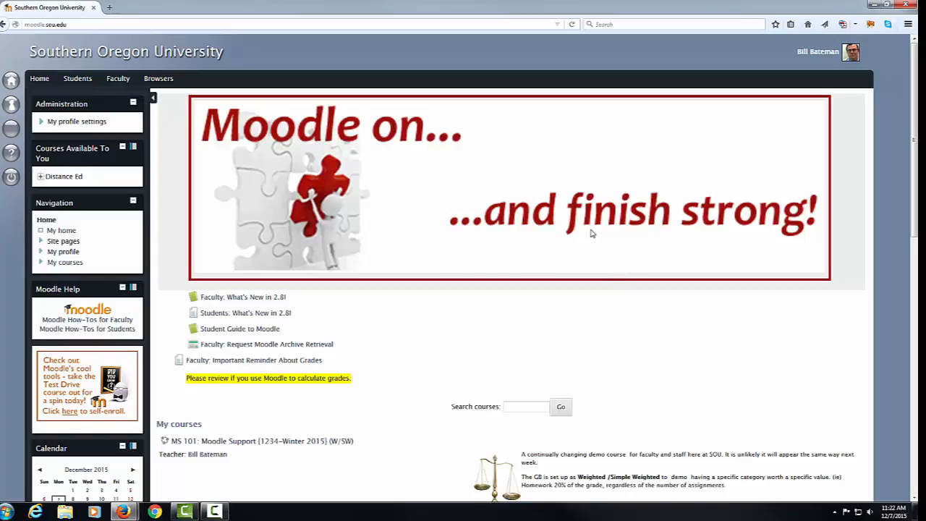
pyautogui.scroll(-3, 589, 231)
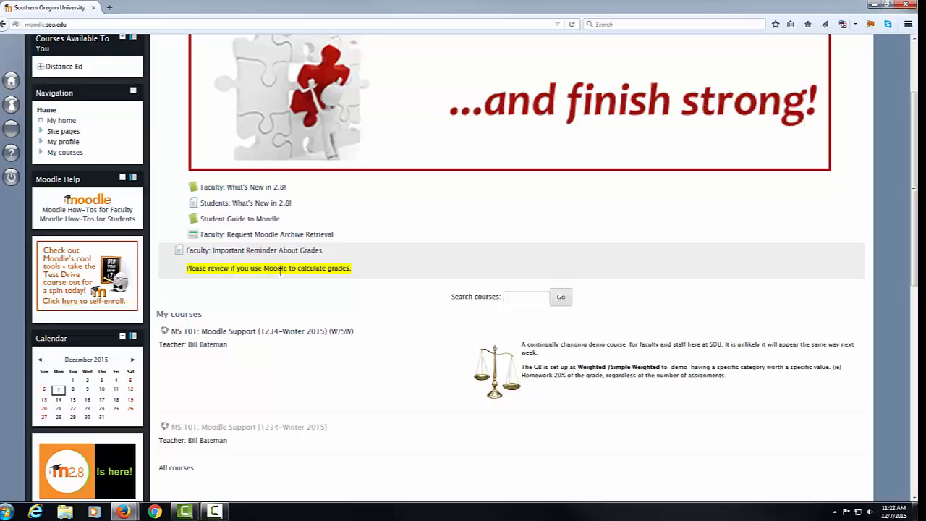
pyautogui.click(515, 299)
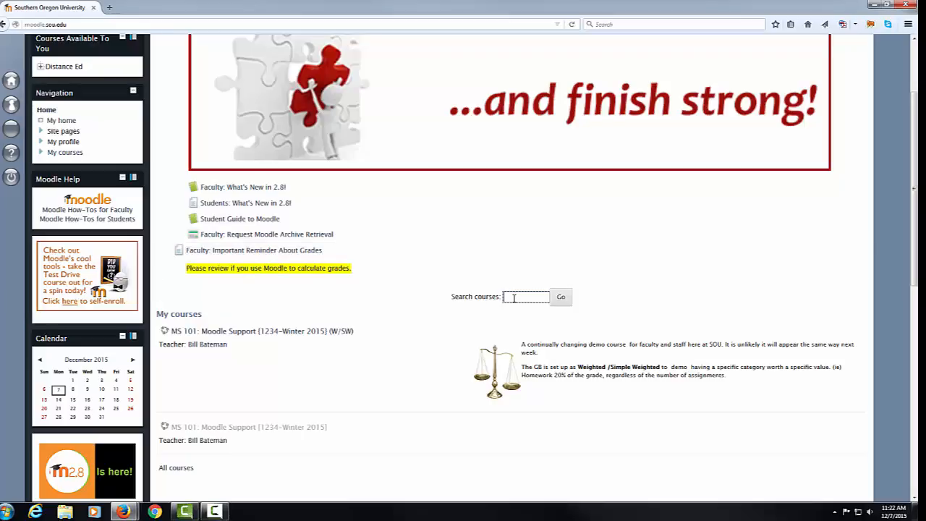
pyautogui.scroll(-3, 438, 343)
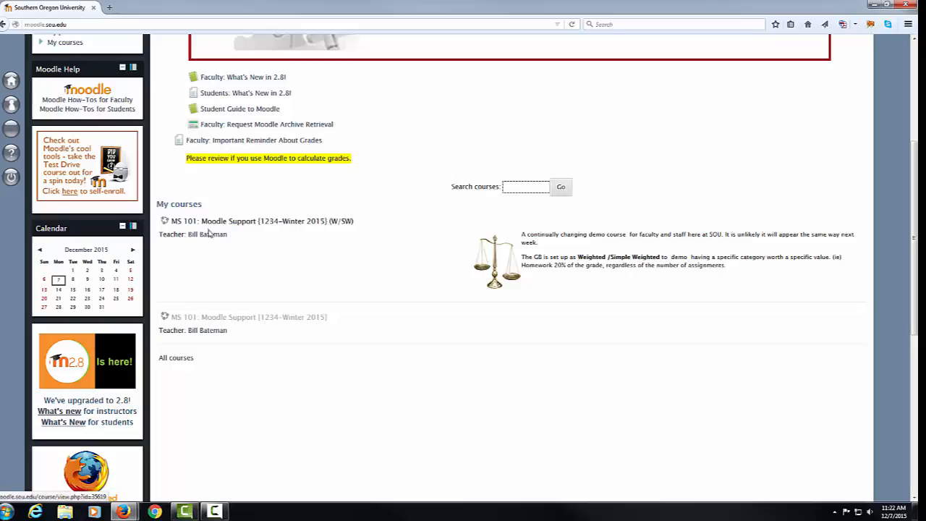
pyautogui.click(240, 321)
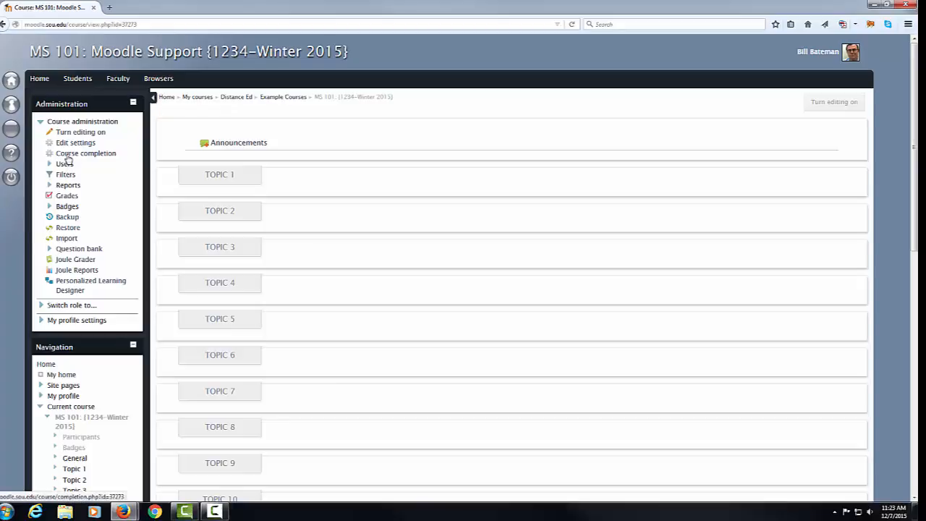
# Look over the course page blocks and turn editing on for the MS 101 course.
pyautogui.scroll(-5, 64, 170)
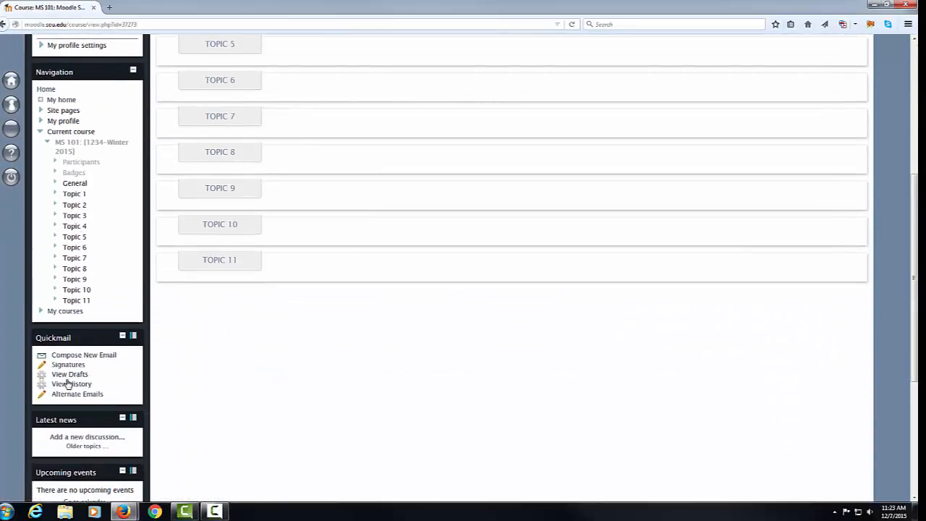
pyautogui.scroll(-3, 68, 384)
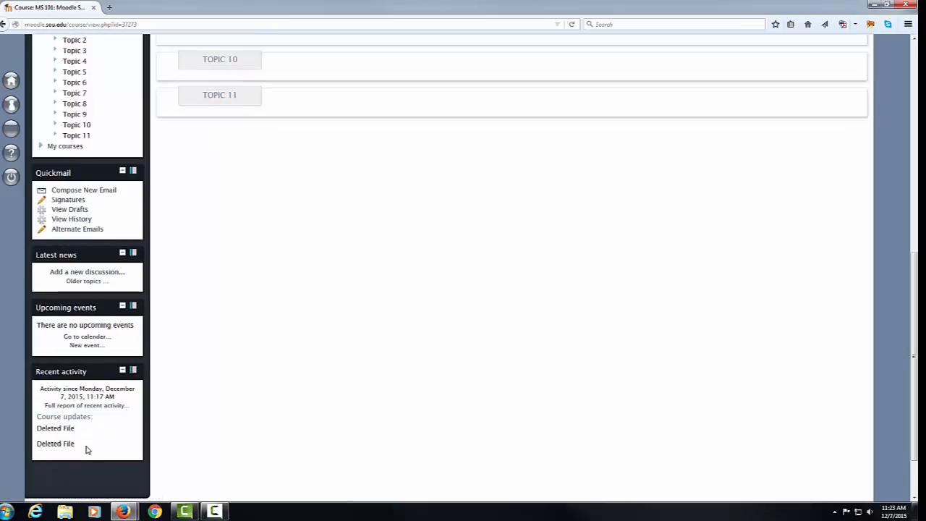
pyautogui.scroll(8, 86, 454)
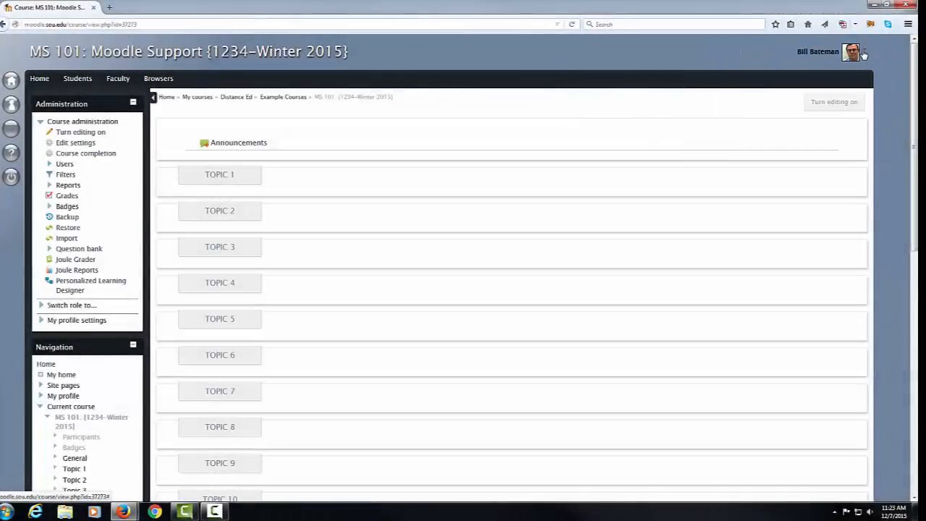
pyautogui.click(834, 102)
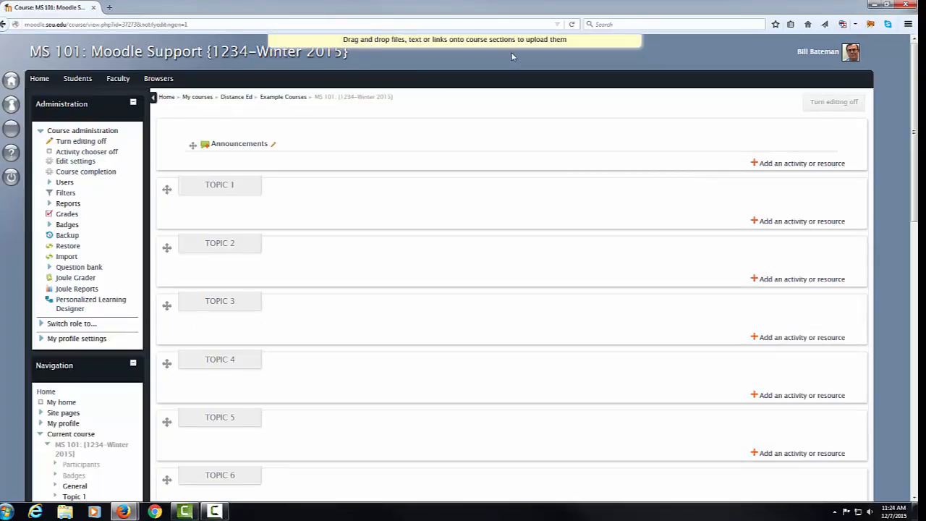
pyautogui.moveTo(511, 149)
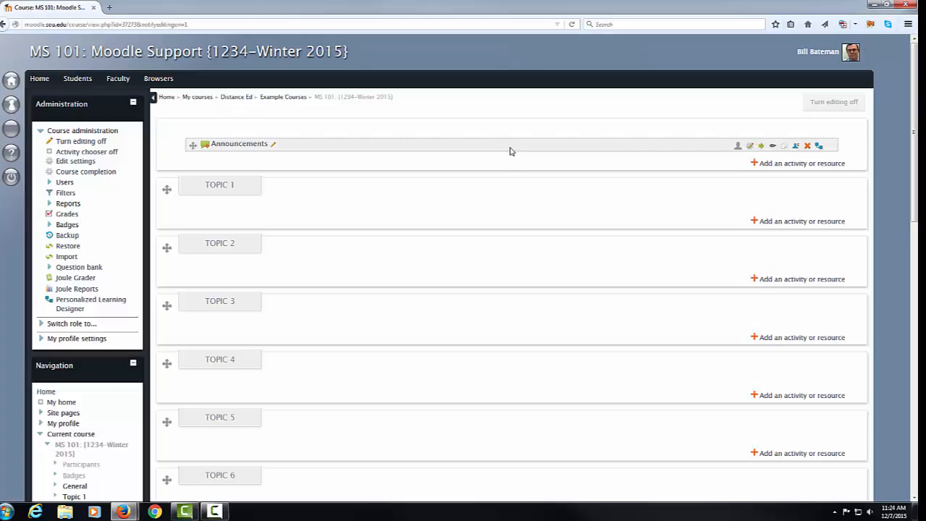
# Uncover the desktop beside the course window and upload (S)Syllabus.docx and (S)Reading List.pdf into the section above Topic 1.
pyautogui.click(887, 6)
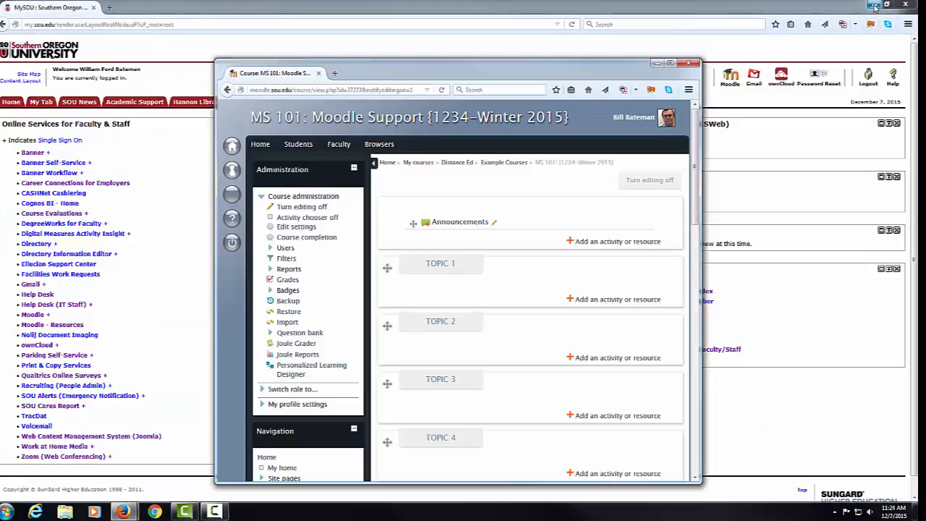
pyautogui.click(875, 5)
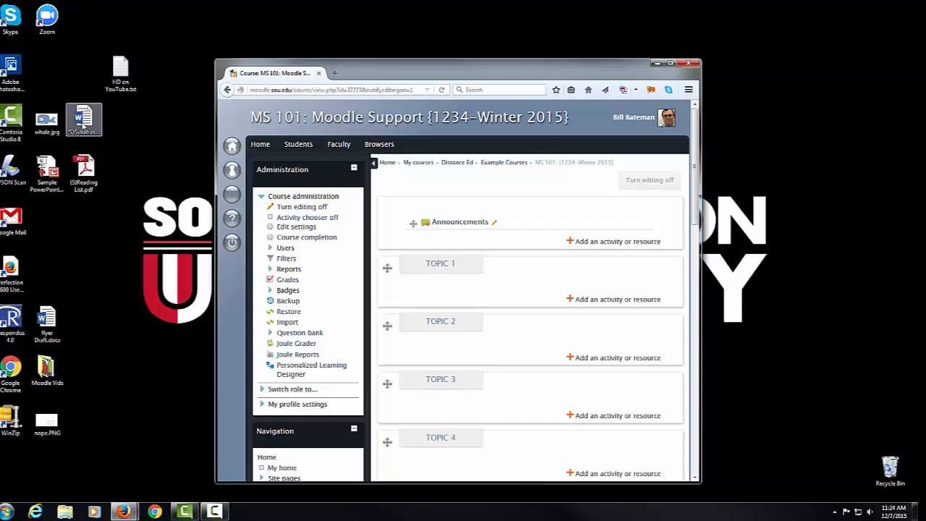
pyautogui.moveTo(83, 127); pyautogui.dragTo(424, 244)
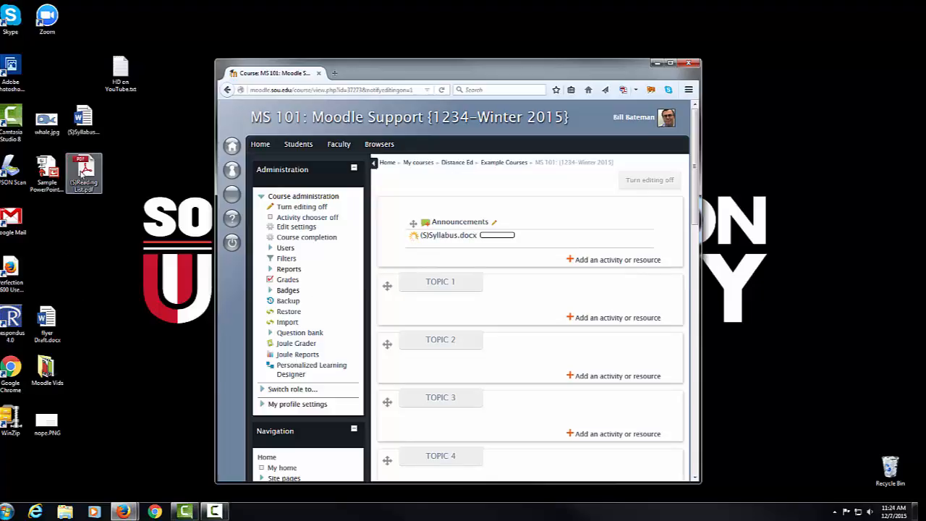
pyautogui.moveTo(84, 173); pyautogui.dragTo(422, 257)
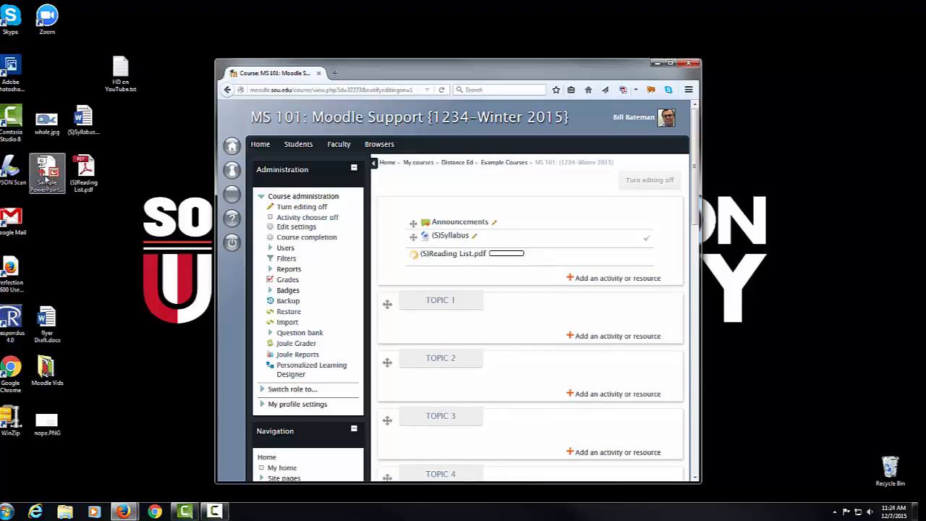
# Upload Sample PowerPoint.pps and whale.jpg from the desktop into Topic 1, adding the whale as an image on the course page.
pyautogui.moveTo(47, 178); pyautogui.dragTo(427, 338)
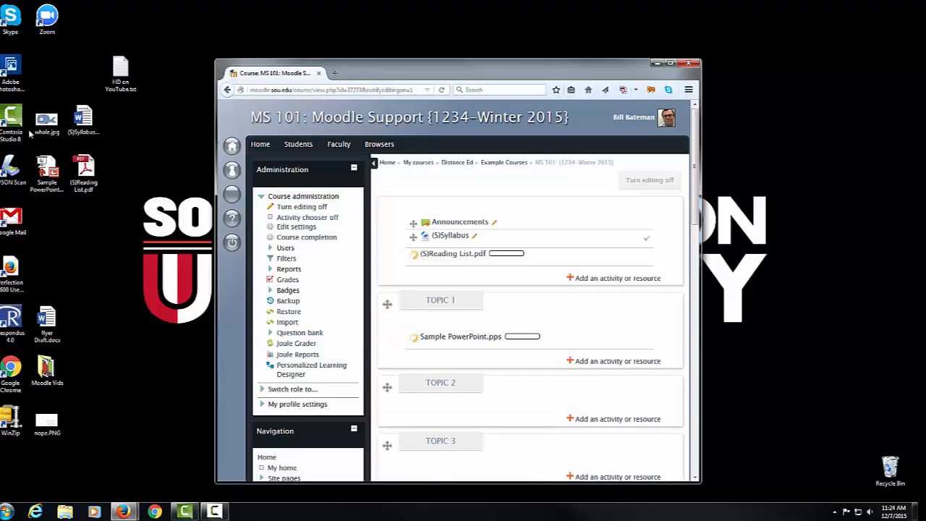
pyautogui.moveTo(45, 121); pyautogui.dragTo(429, 355)
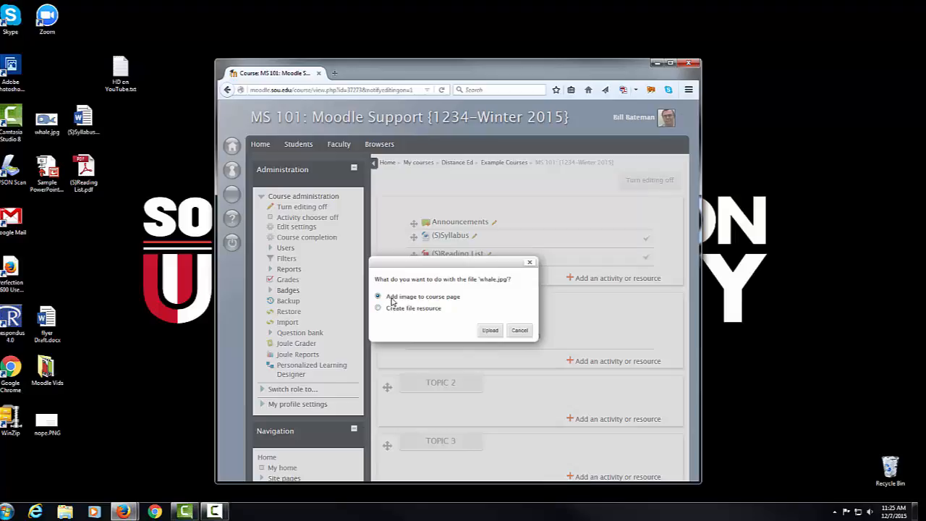
pyautogui.click(491, 336)
pyautogui.click(491, 333)
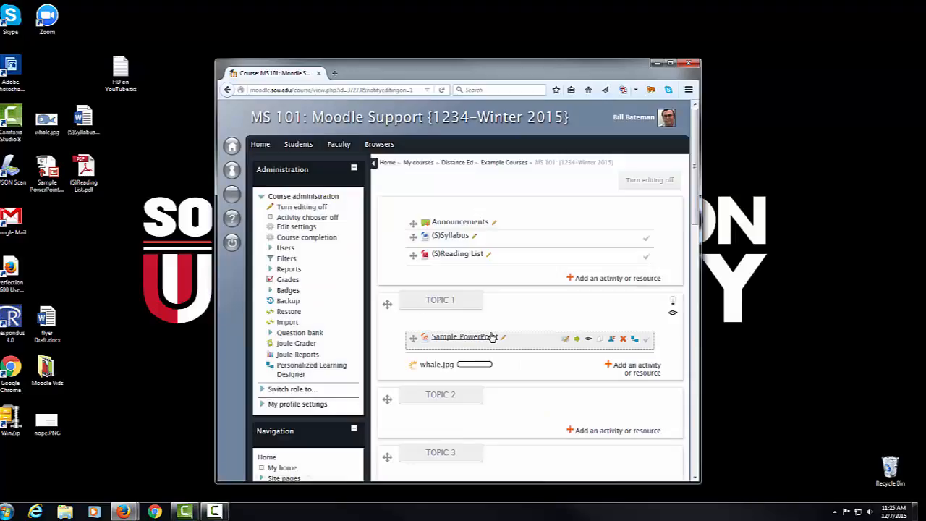
# Maximize the course window and move the (S)Reading List resource into Topic 1, below the whale image.
pyautogui.click(671, 62)
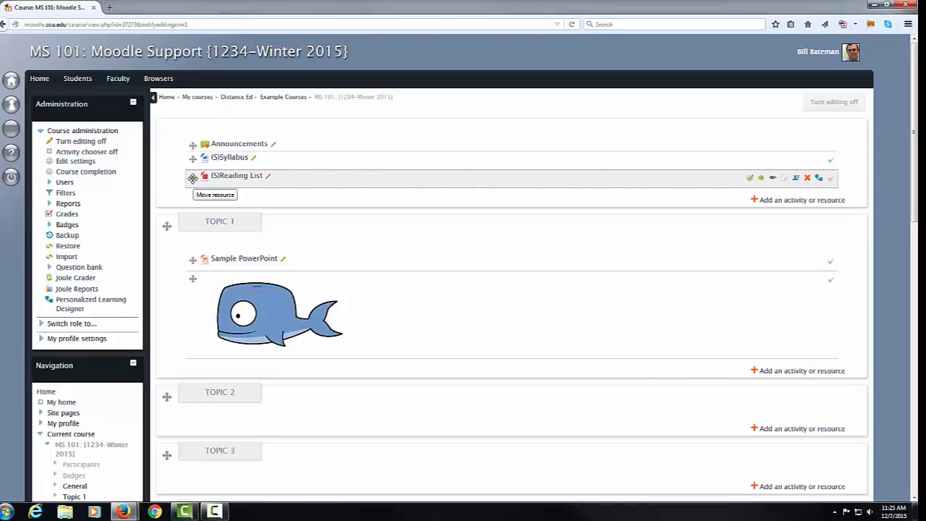
pyautogui.moveTo(192, 178); pyautogui.dragTo(194, 354)
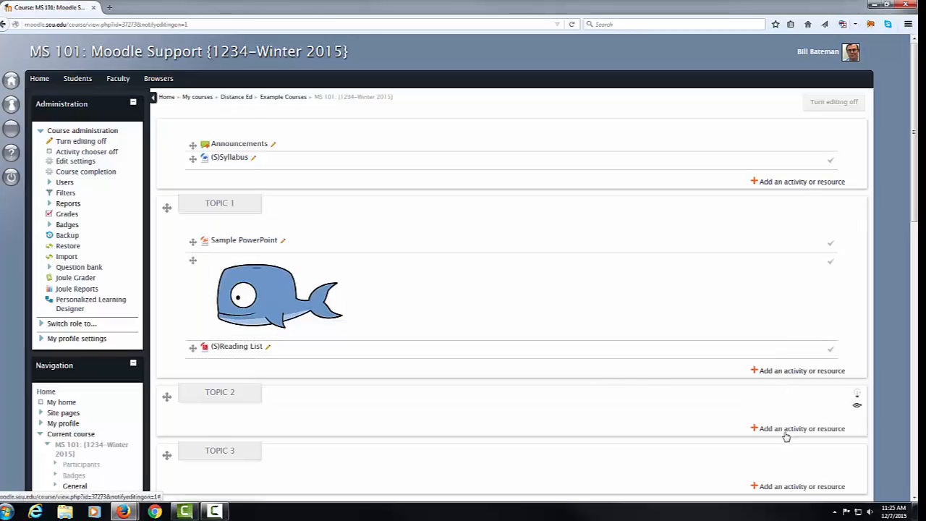
pyautogui.scroll(-5, 657, 403)
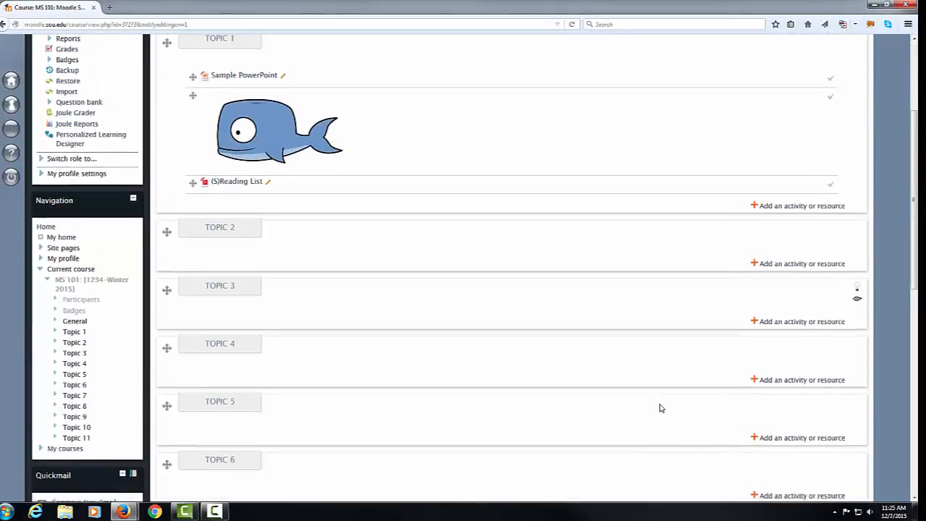
pyautogui.scroll(5, 659, 415)
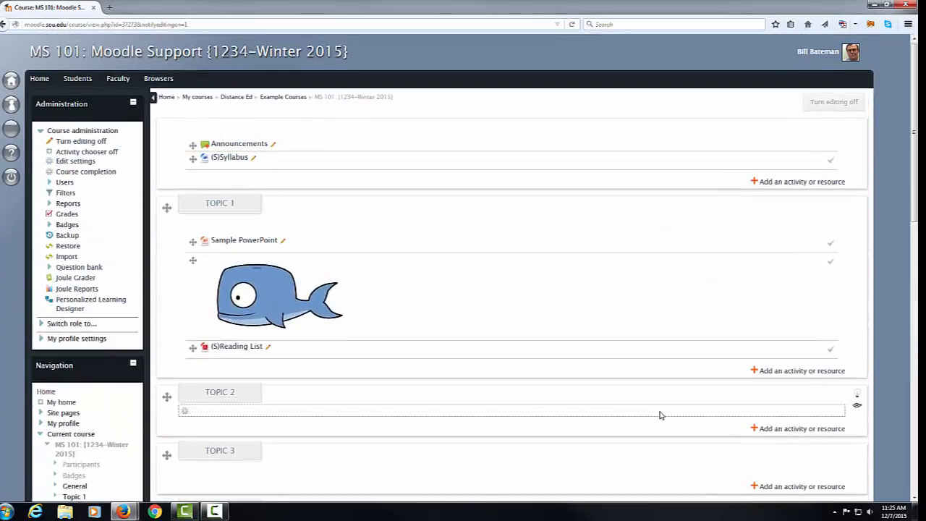
# Examine the activity and resource types available for the section above Topic 1, then close the chooser without adding any.
pyautogui.click(781, 186)
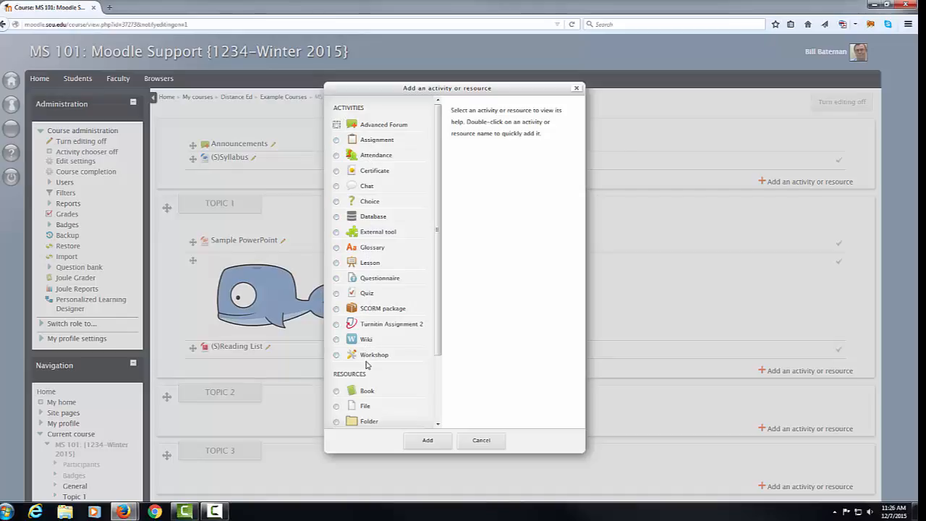
pyautogui.scroll(-2, 366, 365)
pyautogui.scroll(-1, 367, 365)
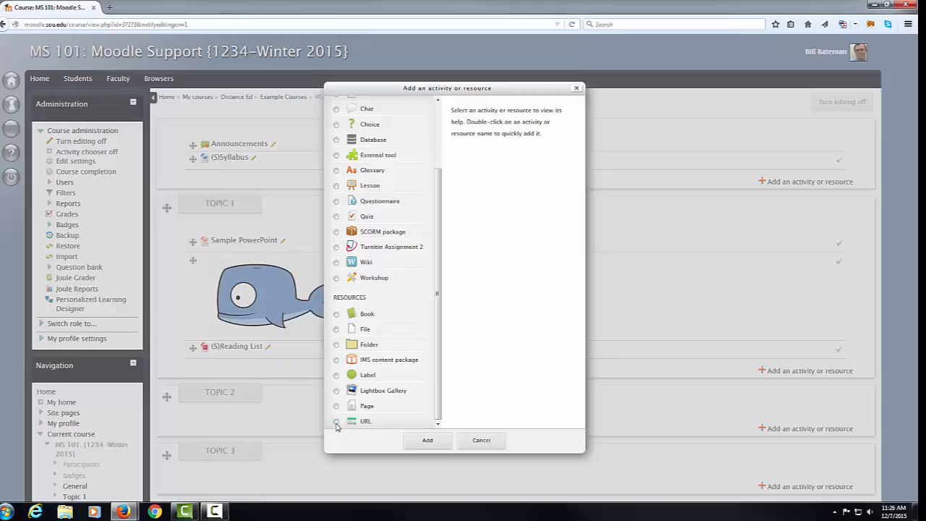
pyautogui.click(489, 448)
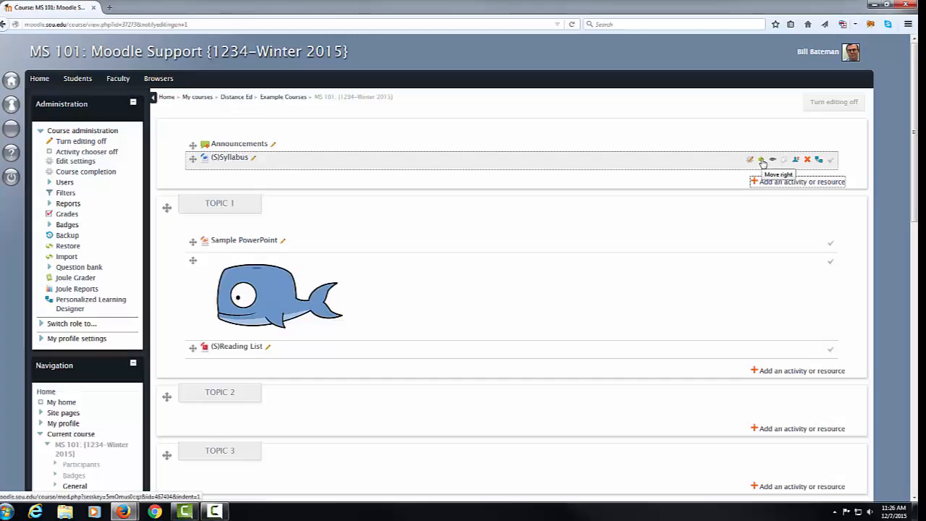
# Indent the (S)Syllabus resource one level and move it back out again.
pyautogui.click(762, 160)
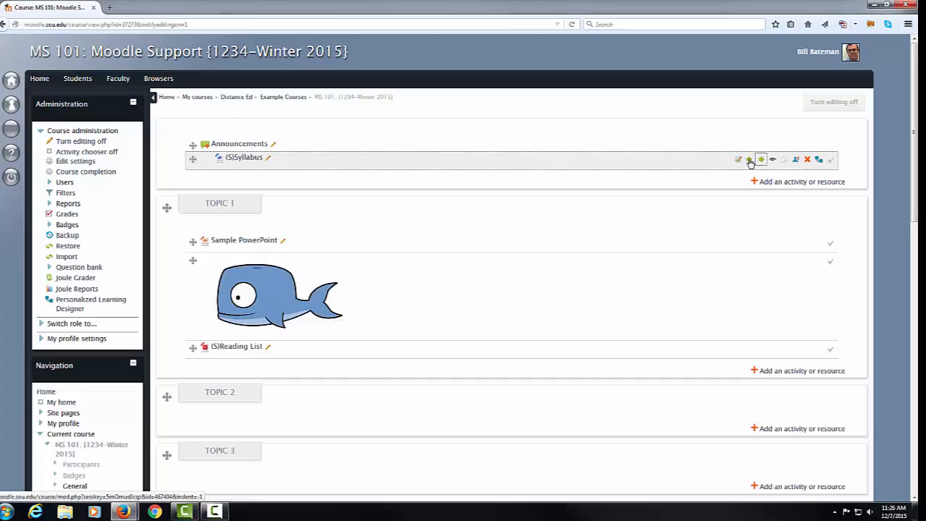
pyautogui.click(749, 160)
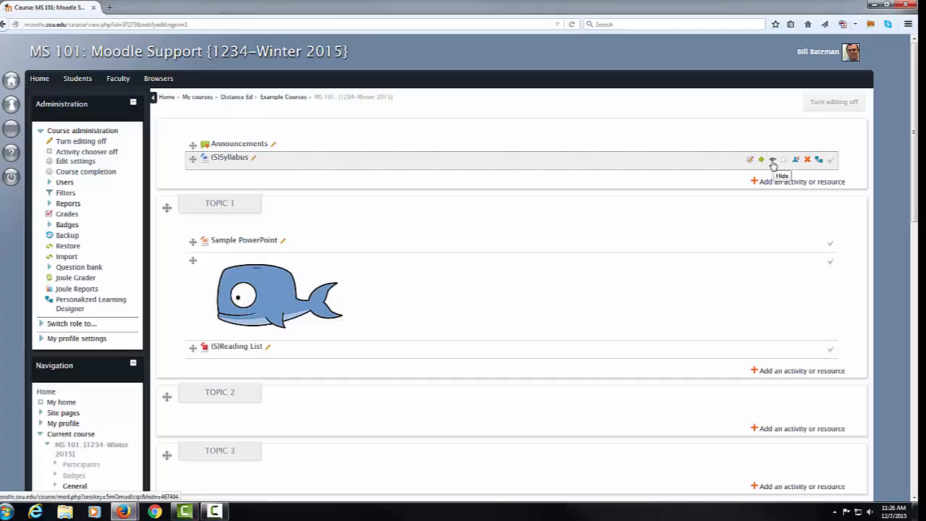
# Hide the (S)Syllabus resource from students and view the course in the Student role.
pyautogui.click(773, 161)
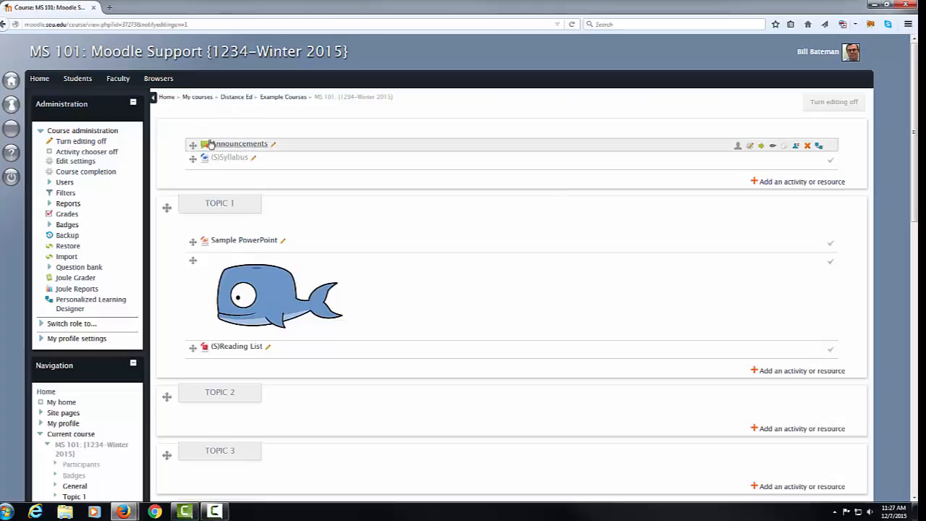
pyautogui.click(61, 325)
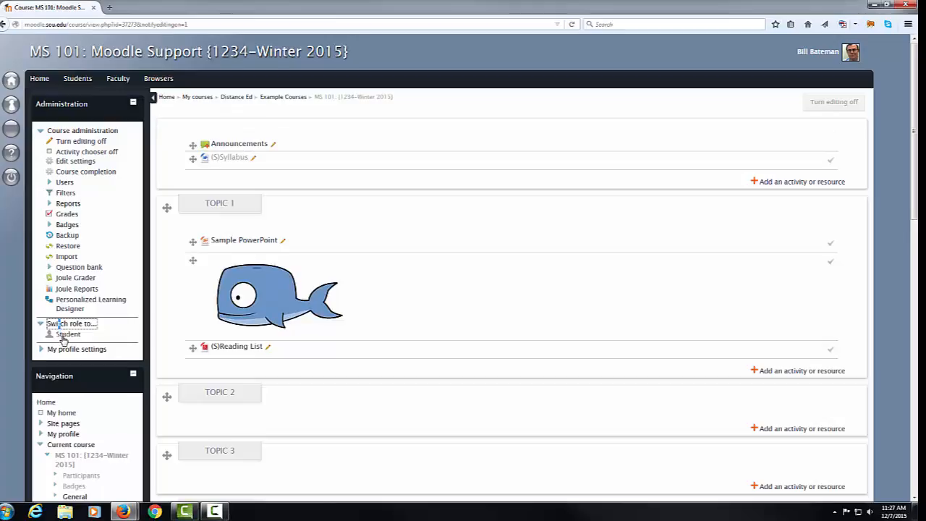
pyautogui.click(65, 335)
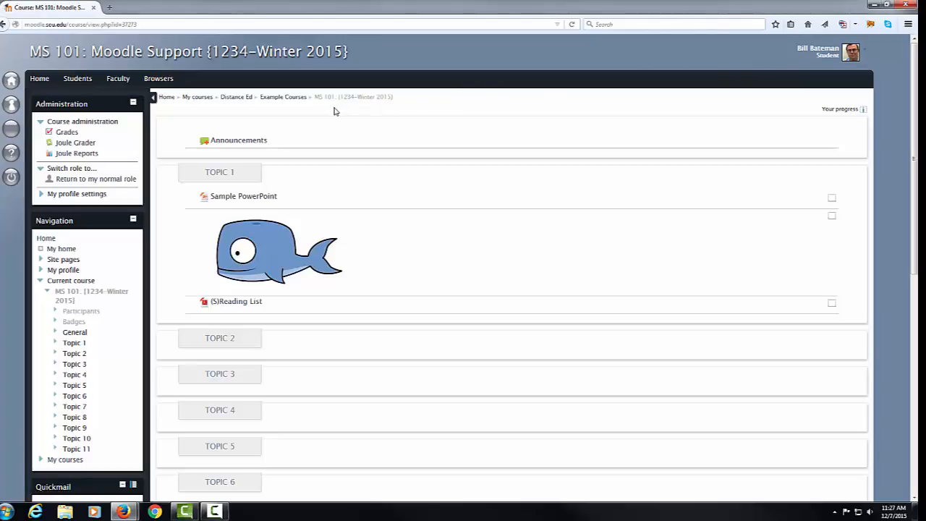
# Return to the normal role and, with editing turned back on, show the (S)Syllabus resource to students again.
pyautogui.click(63, 184)
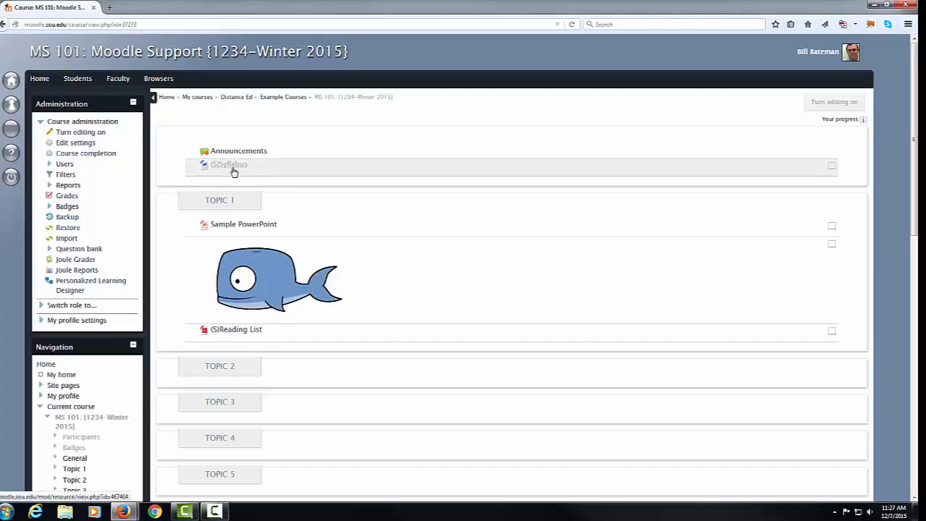
pyautogui.click(84, 133)
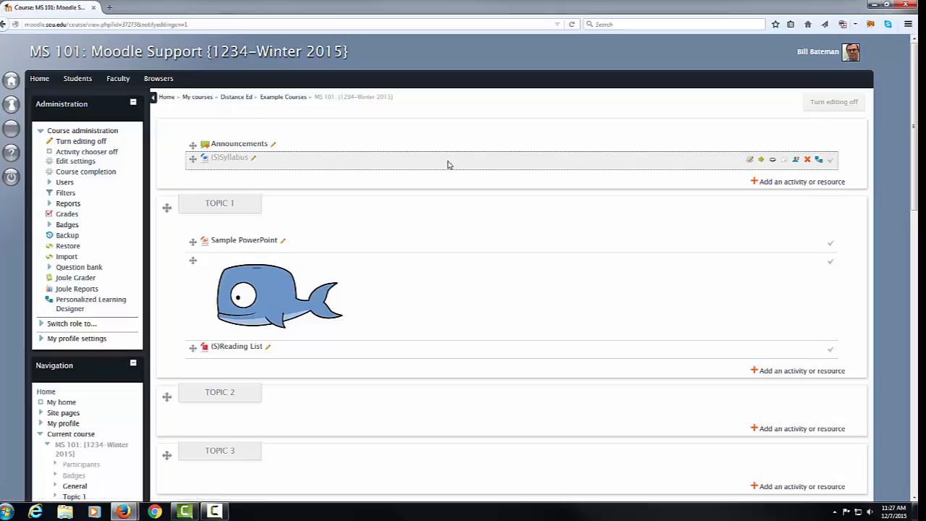
pyautogui.click(773, 161)
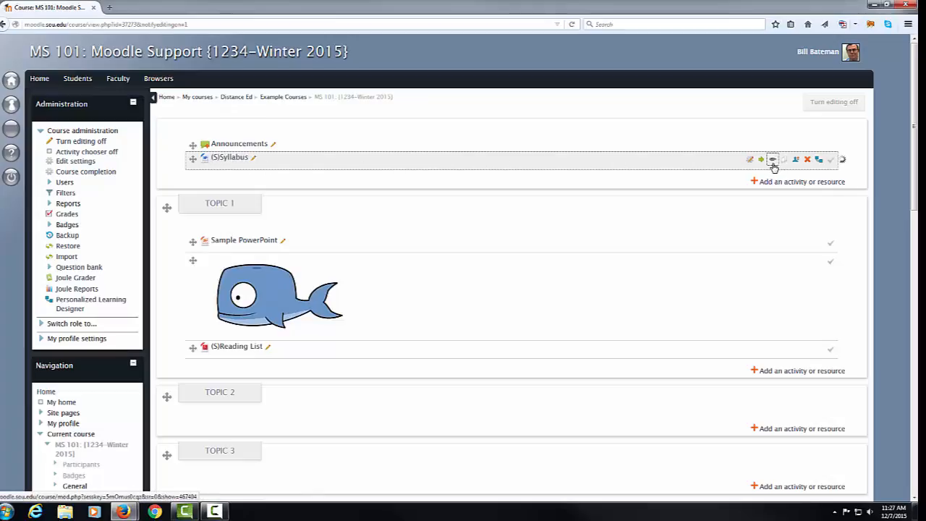